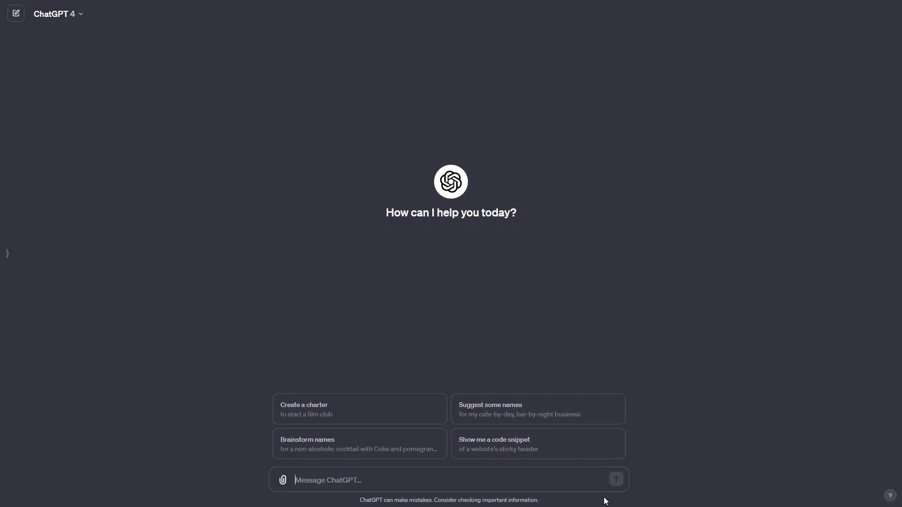
Ask ChatGPT for ten Italian recipes as title|description|ingredients lines
text(Give me a list of 10 article titles on the topic of "Italian cuisine recipes" in following format: title|description|ingredients  Where: "description" is a brief introduction of the recipe as a blog post excerpt (about 50 words); "ingredients" is a comma-delimited list of 2-3 main ingredient names as keywords. Ensure the descriptions end with a period and are clear and free of imperative forms such as "Dive into," "Explore," or "Discover". Avoid using double quotes and the colon in titles.)
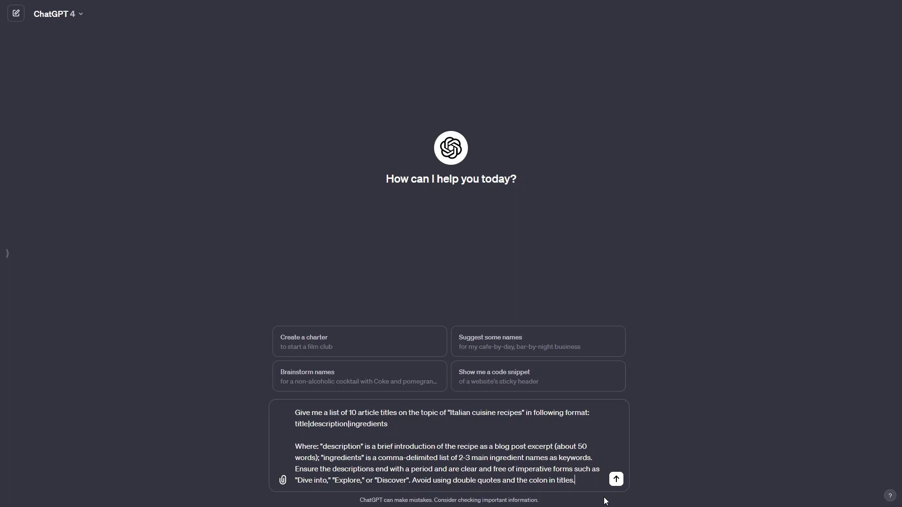
key(Return)
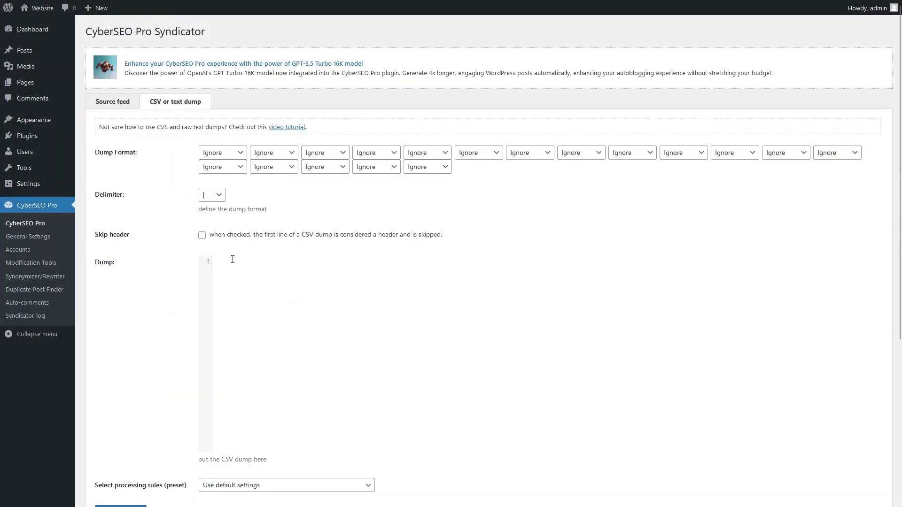
Paste the ten recipe lines into the dump and map columns 1–3 to Title, Description, Tags
click(234, 276)
key(ctrl+v)
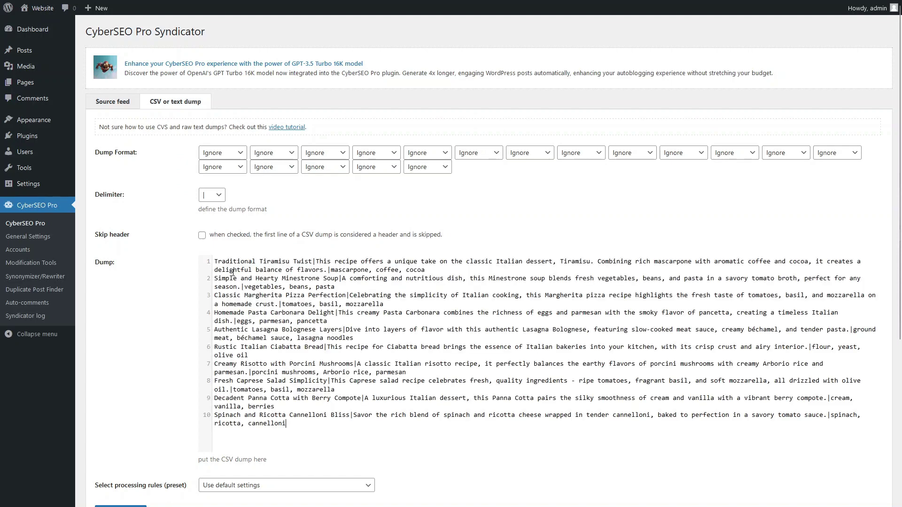
click(234, 155)
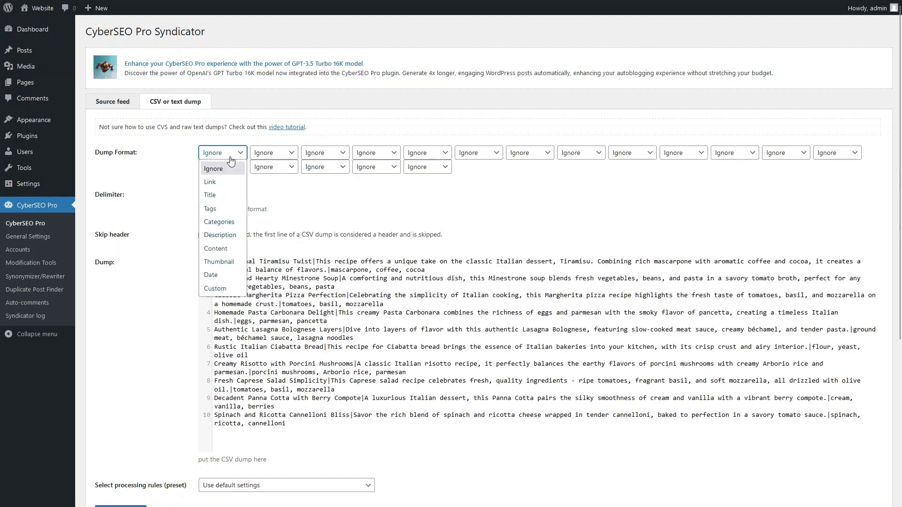
click(231, 201)
click(271, 156)
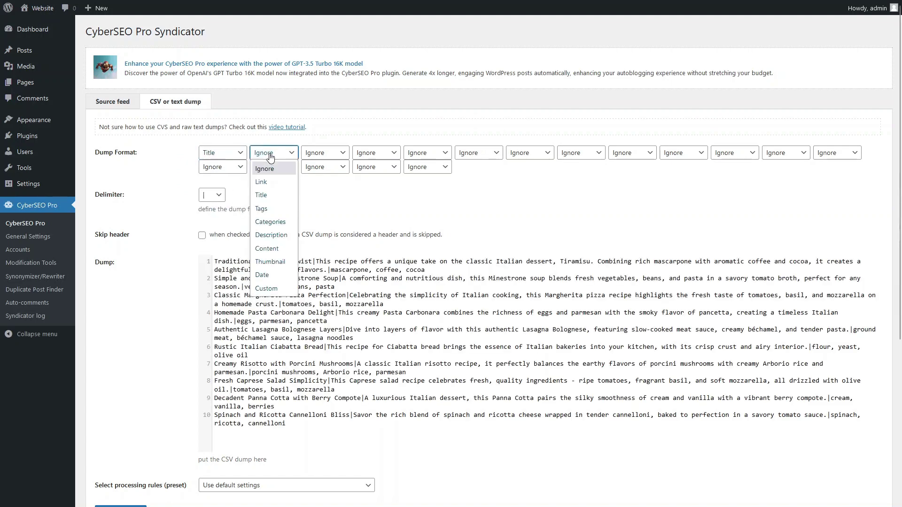
click(282, 235)
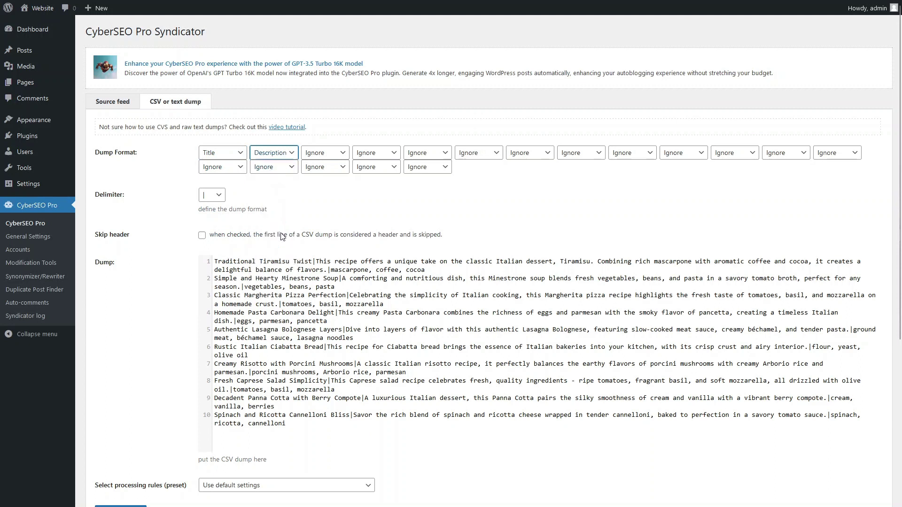
click(336, 155)
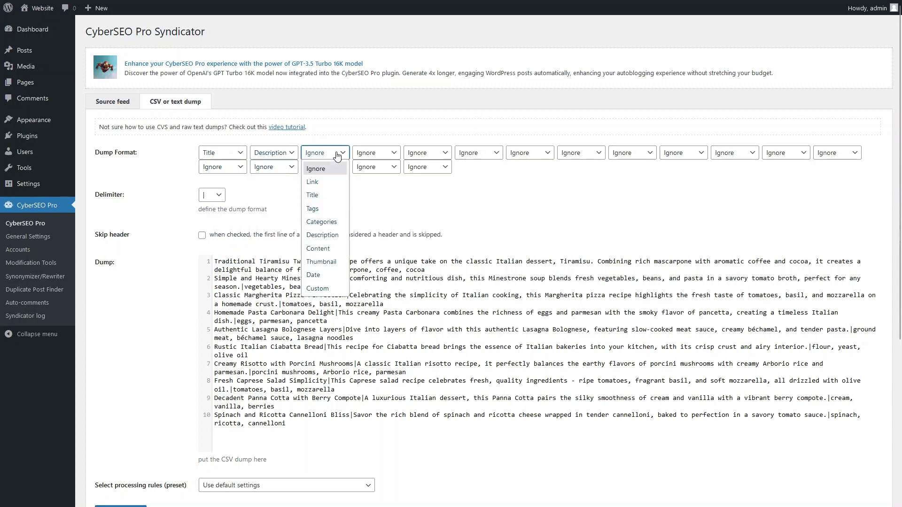
click(332, 205)
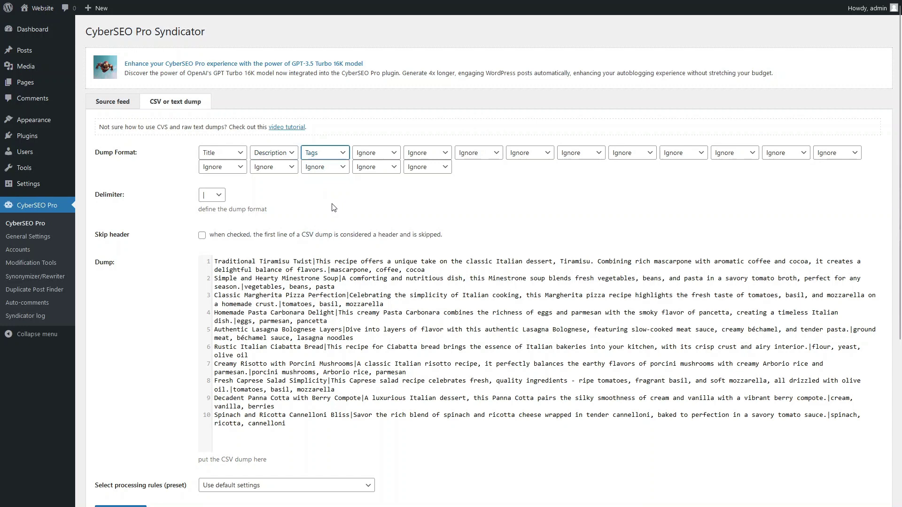
scroll(567, 328, down, 3)
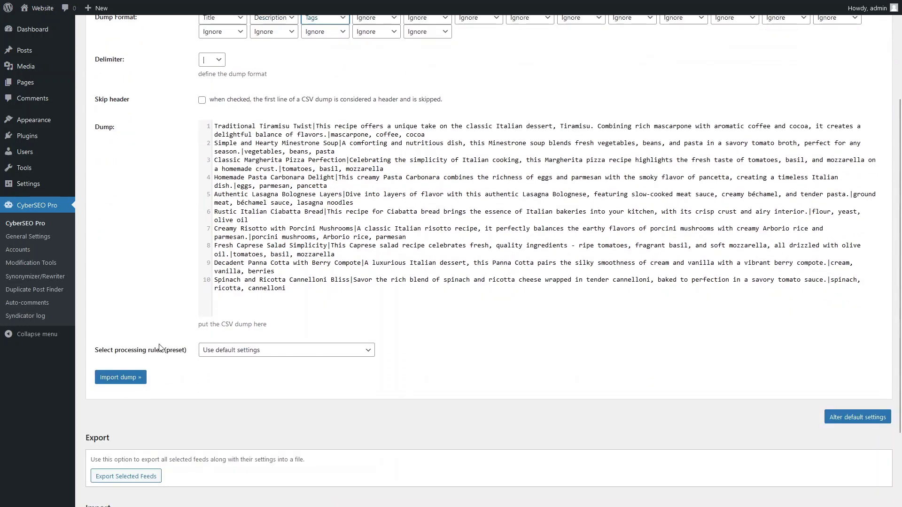
Import the dump as a feed titled 'Recipes' that checks duplicates by title only
click(120, 377)
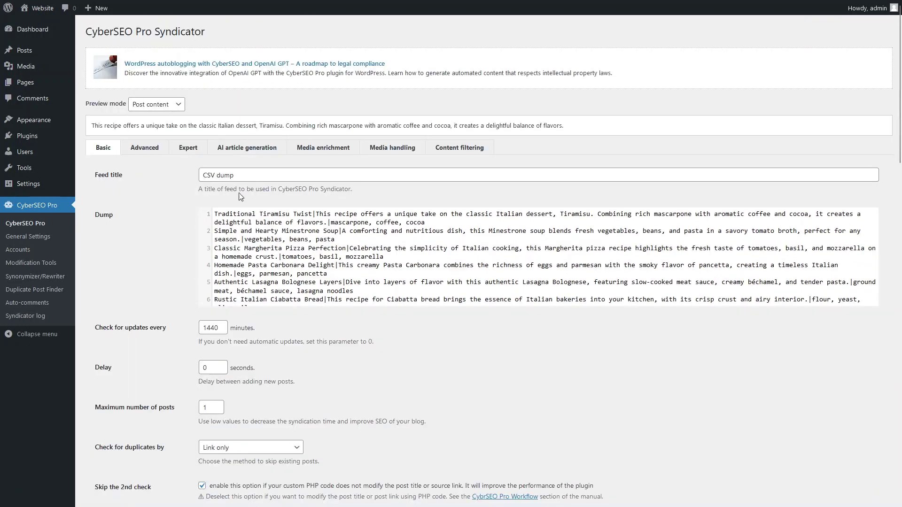
triple_click(245, 173)
text(Recipes)
drag(222, 328, 196, 330)
click(293, 447)
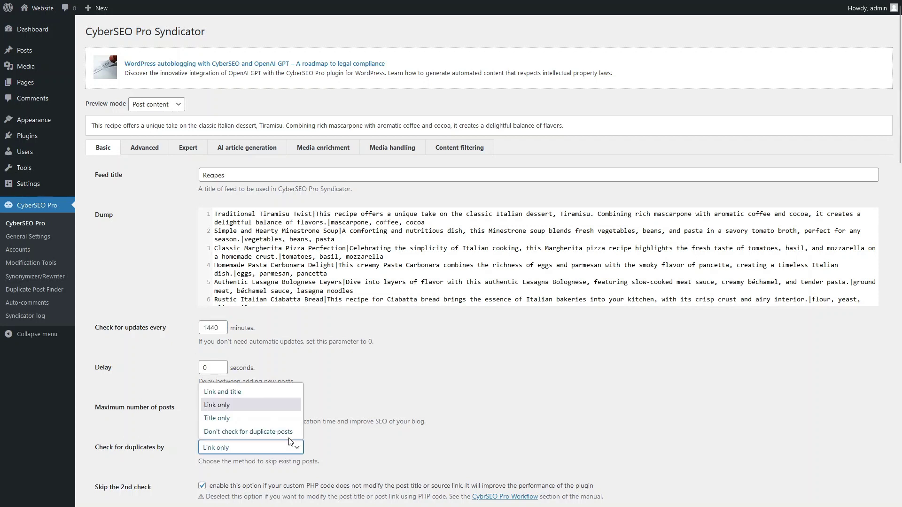
click(280, 419)
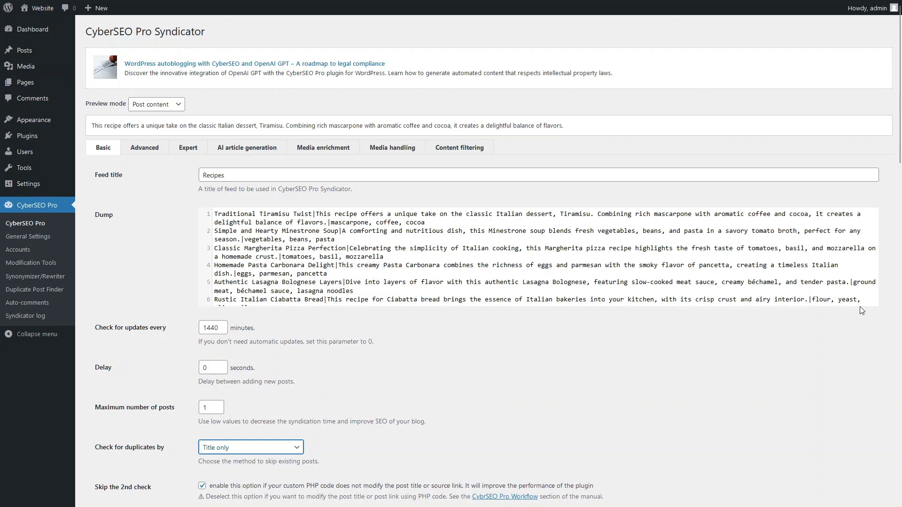
Post the feed into the Recipes category instead of Blog
drag(900, 150, 900, 350)
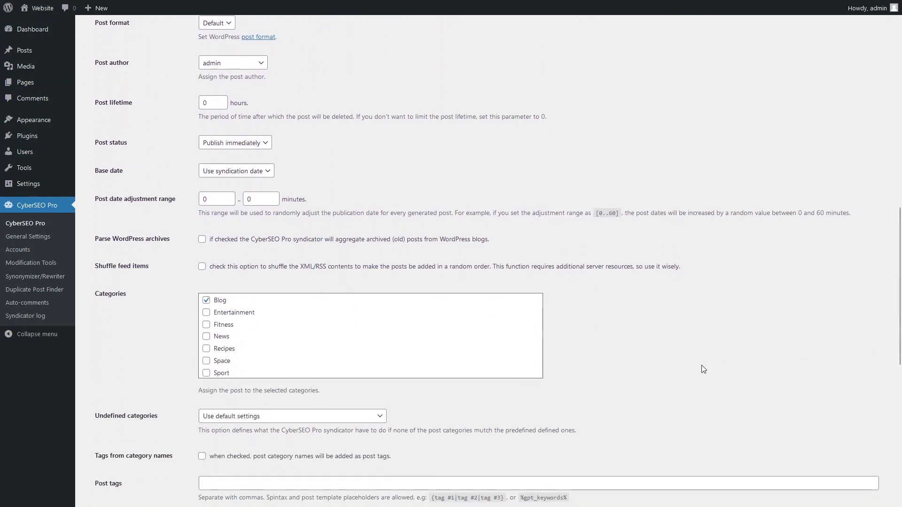
click(206, 349)
click(207, 302)
drag(900, 291, 900, 97)
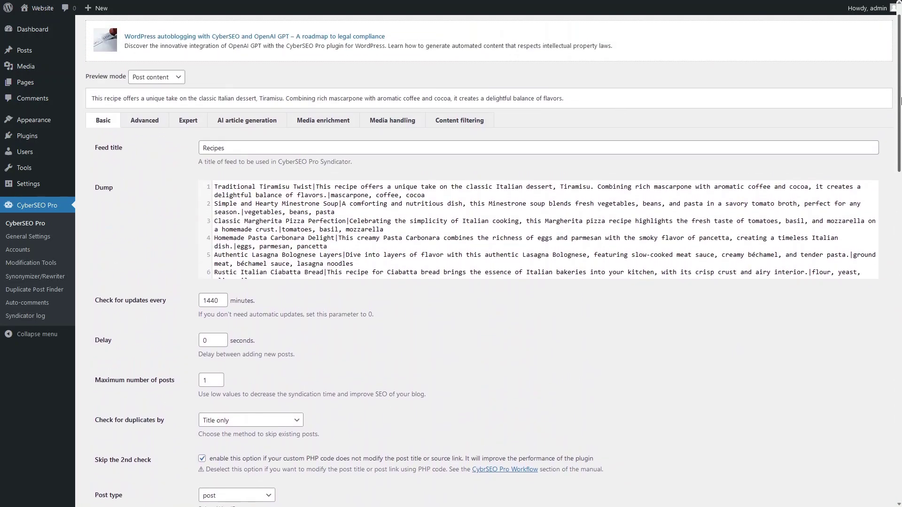
Replace %post_content% with a [stable_diffusion] image shortcode followed by a [gpt_article] shortcode
click(159, 123)
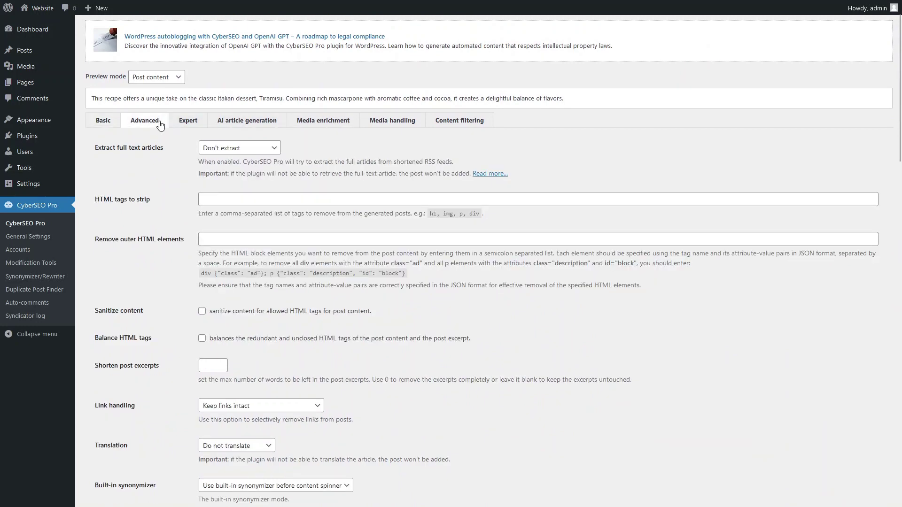
drag(900, 119, 900, 339)
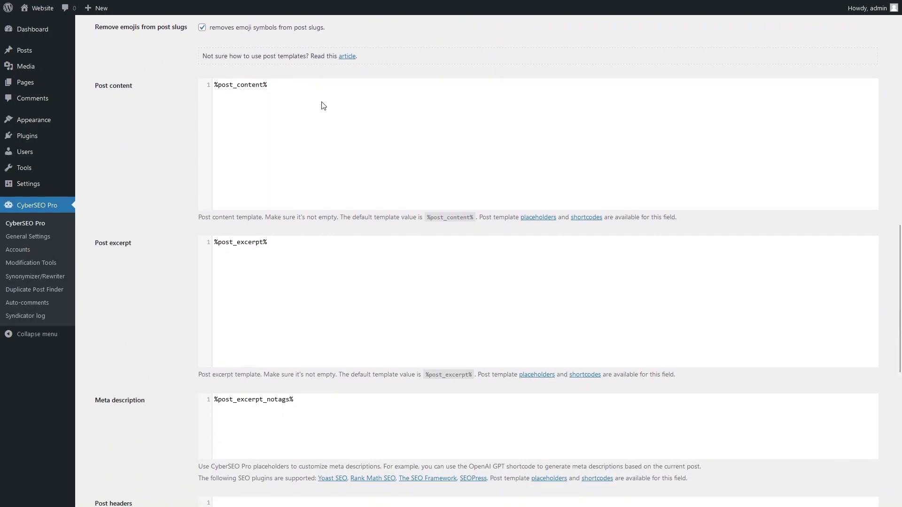
drag(292, 84, 144, 86)
key(BackSpace)
text([stable_diffusion text="%post_title%"])
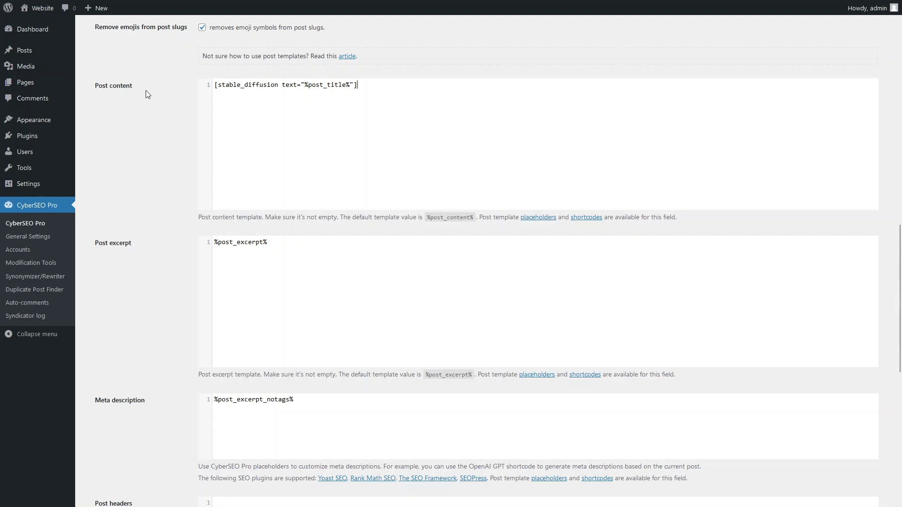
text([gpt_article topic="%post_title%" sections="3" directives="Format the text for embedding in a WordPress post, using only <p>, <em>, <ul>, <li> tags. Exclude any other HTML tags. Text must include detailed recipe. Write in a simple and entertaining style. Keep readers involved. Main ingredients: '%post_tags%'"])
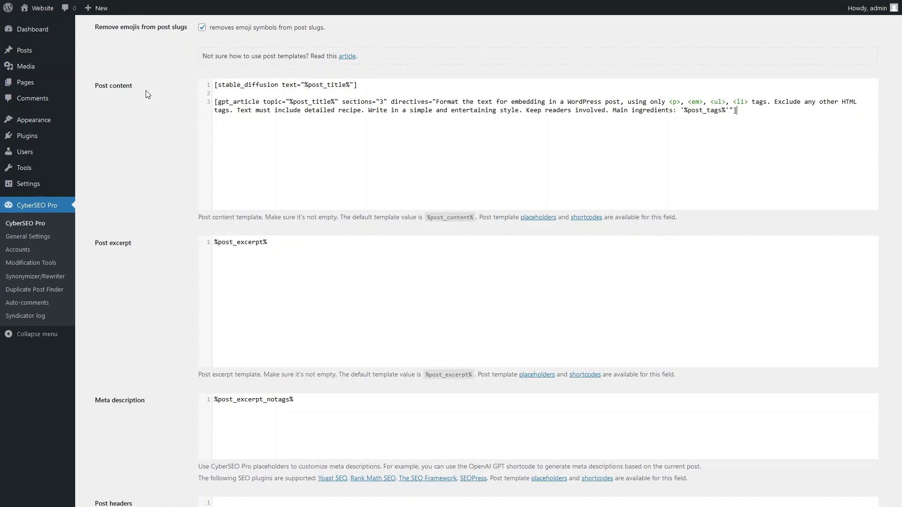
drag(899, 263, 900, 47)
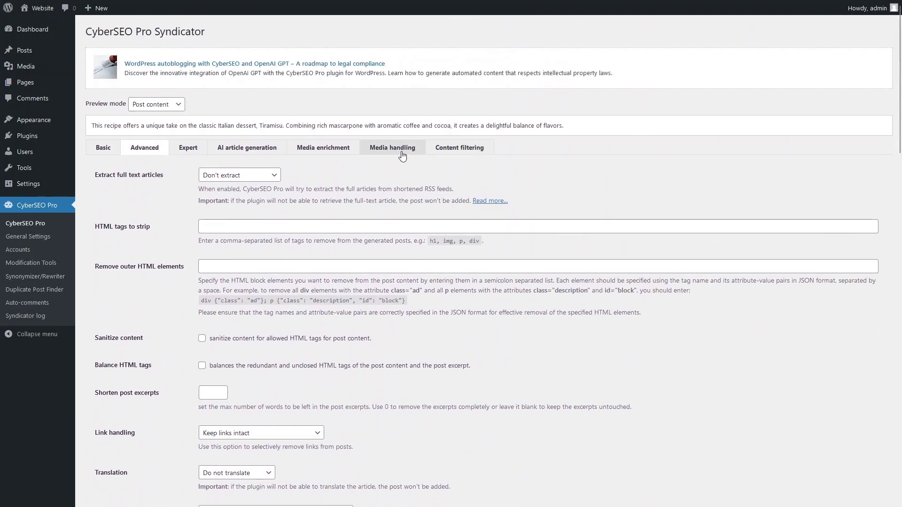
Store images locally, save the Recipes feed, and pull it now to generate posts
click(401, 154)
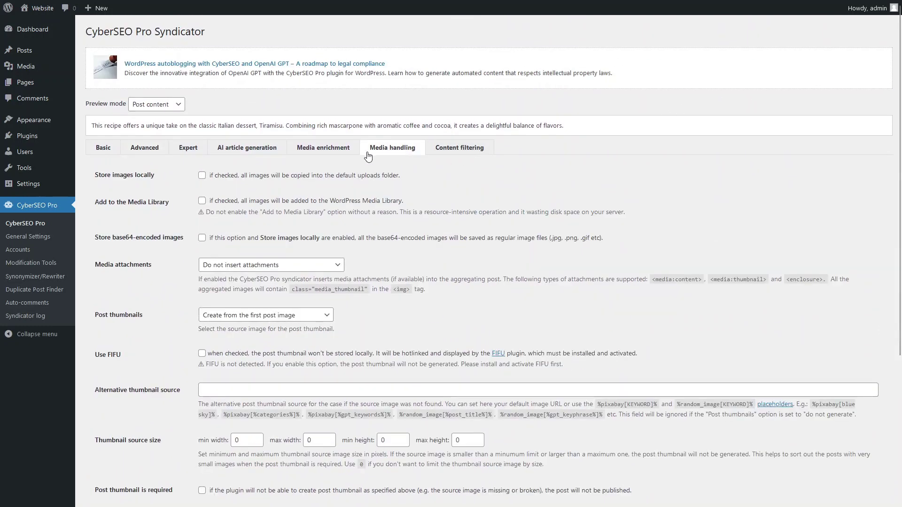
click(202, 176)
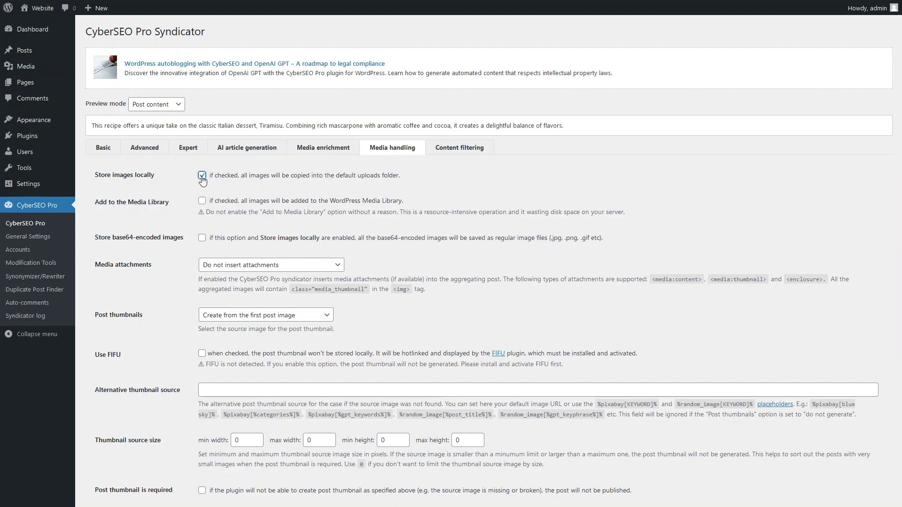
drag(900, 238, 901, 385)
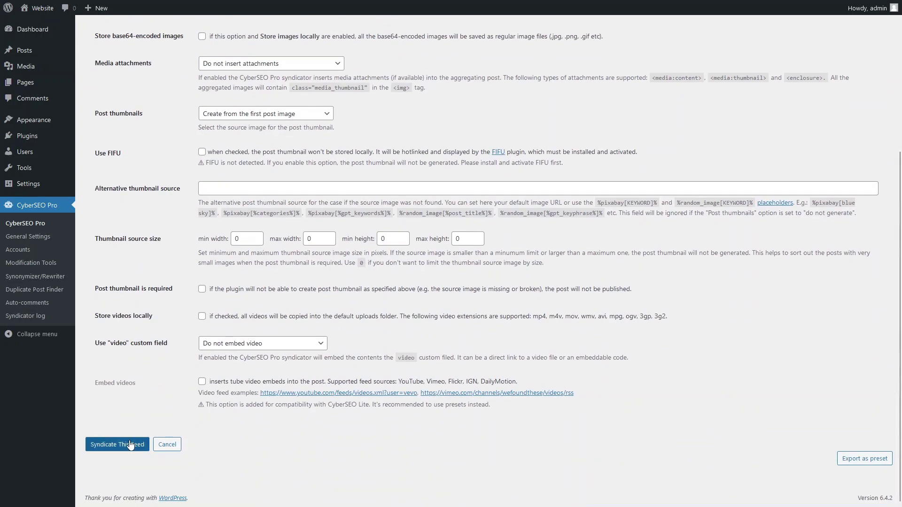
click(130, 445)
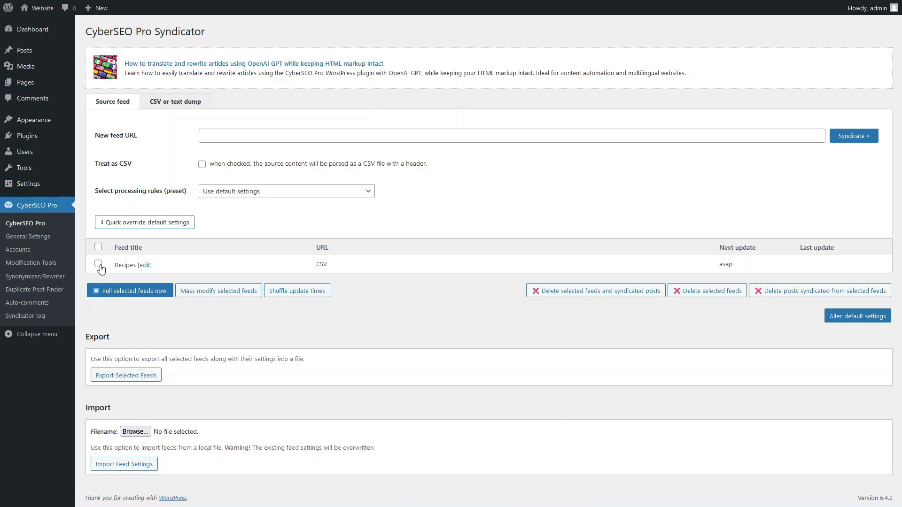
click(98, 264)
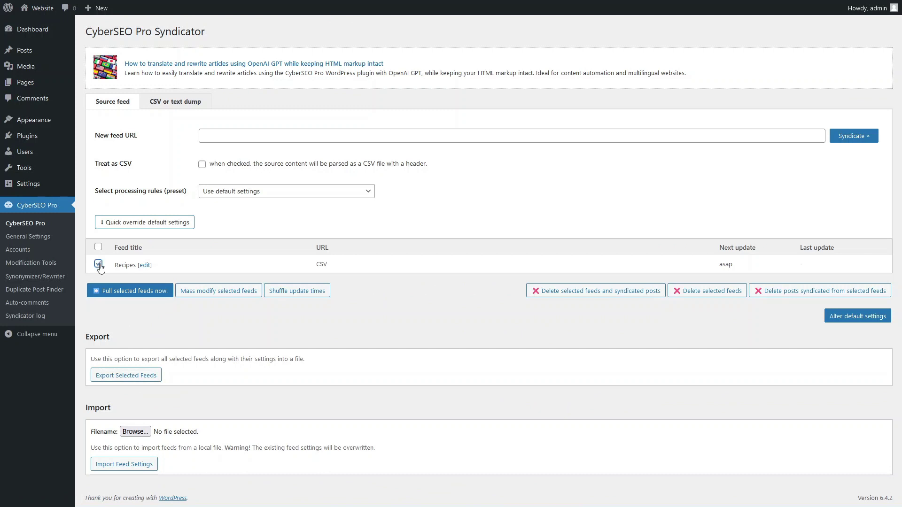
click(100, 293)
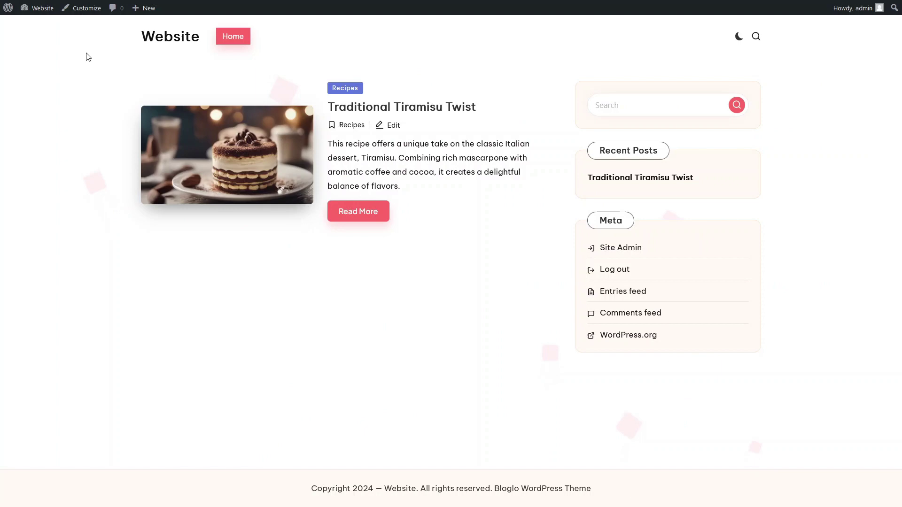
Open 'Traditional Tiramisu Twist' from the home page and scroll through the recipe to its tags
click(345, 107)
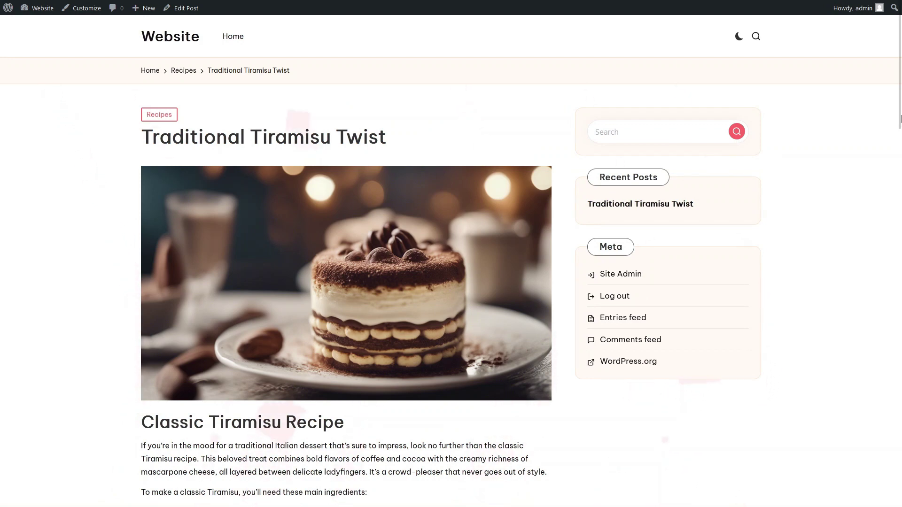
drag(900, 118, 900, 217)
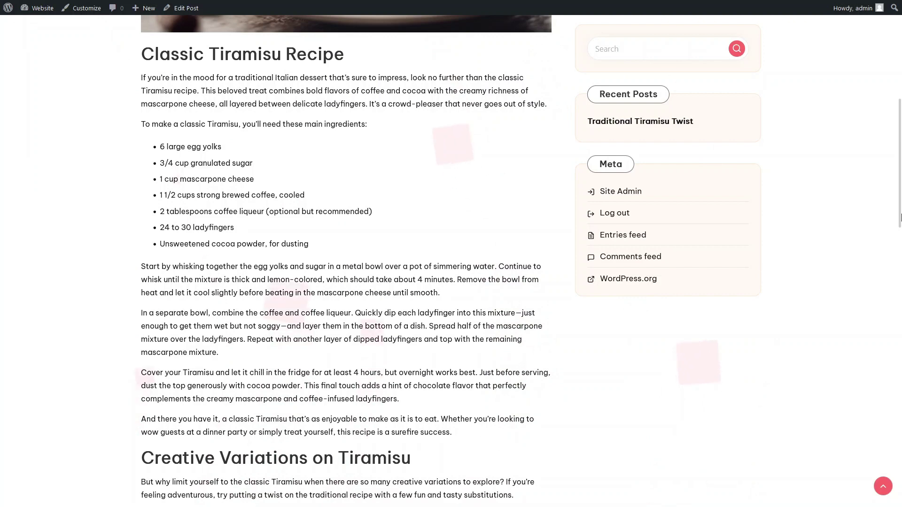
drag(901, 217, 900, 324)
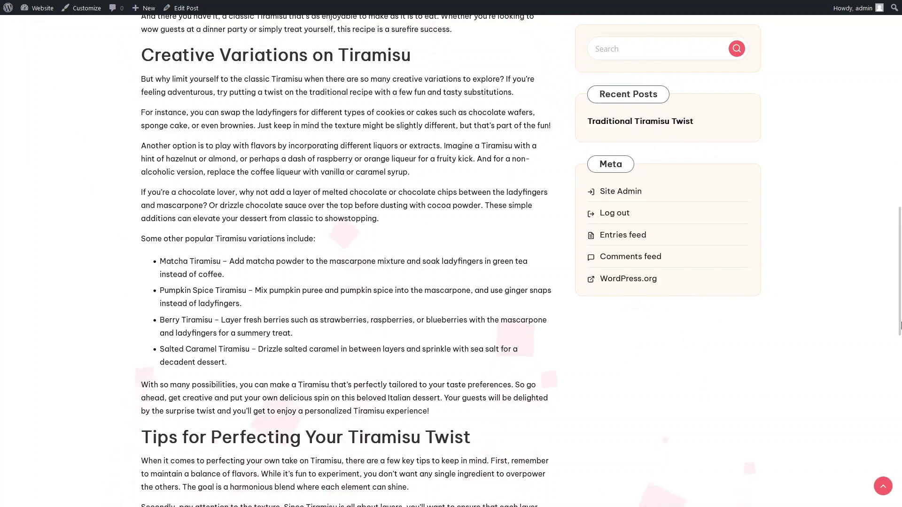
drag(900, 326, 901, 415)
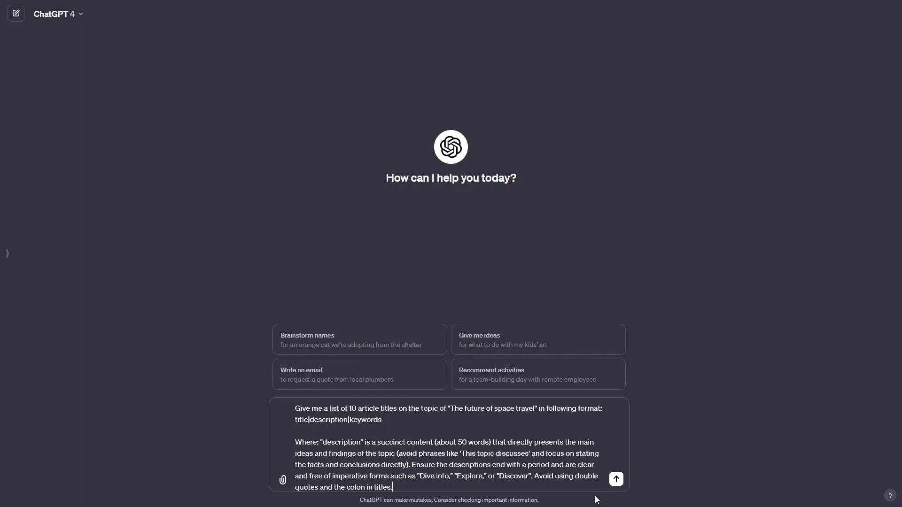
Send ChatGPT the prompt for ten space travel titles as title|description|keywords
key(Return)
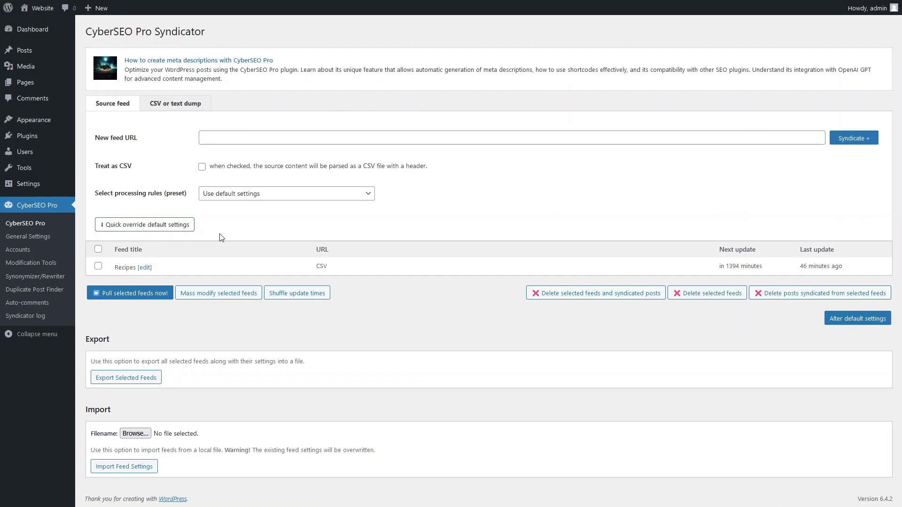
Paste the ten space travel lines into the CSV or text dump box
click(184, 104)
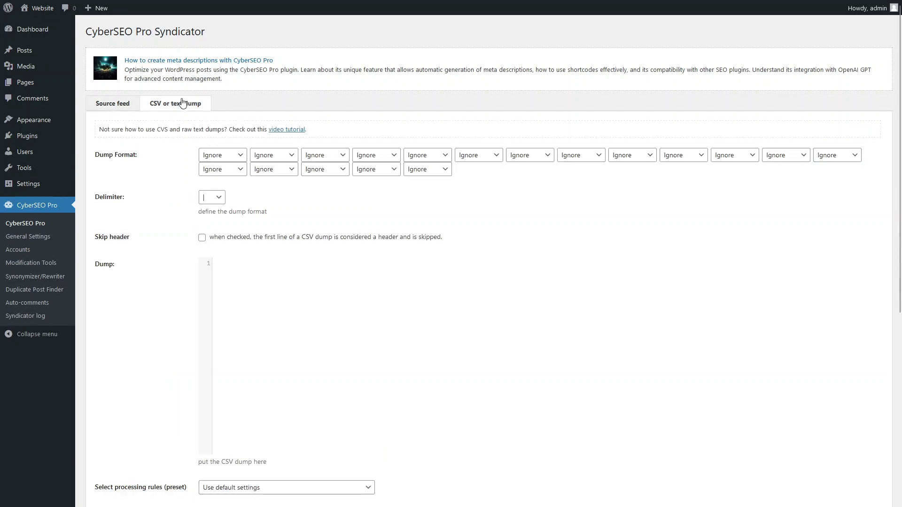
click(276, 280)
key(ctrl+v)
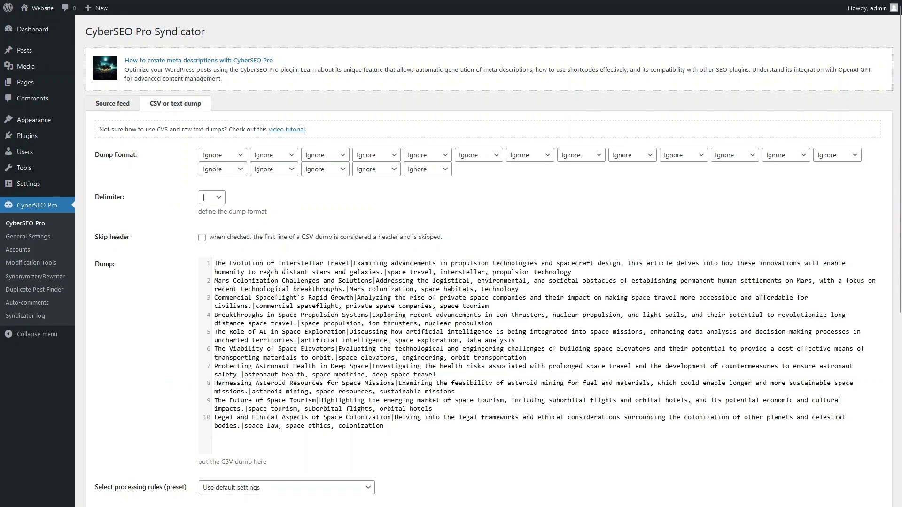
Map columns to Title, Description and Tags, then import the dump as a feed
click(235, 156)
click(234, 197)
click(274, 156)
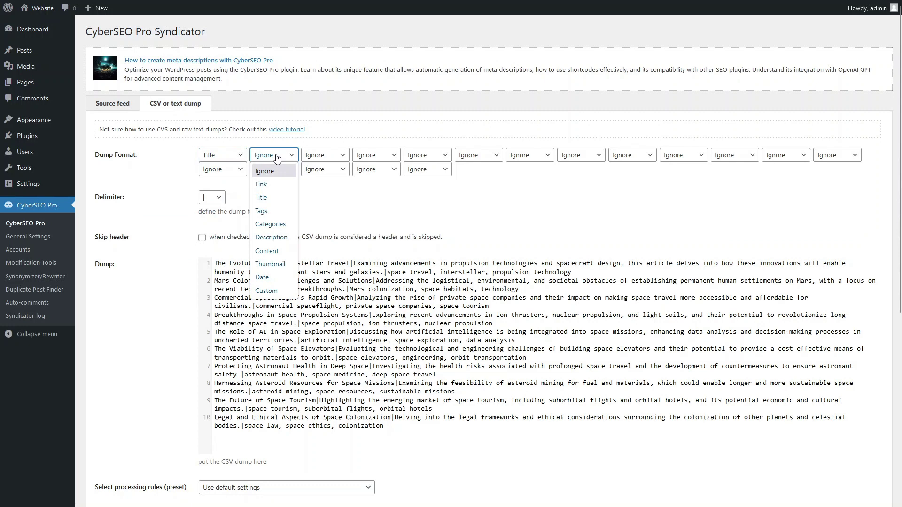
click(284, 239)
click(332, 157)
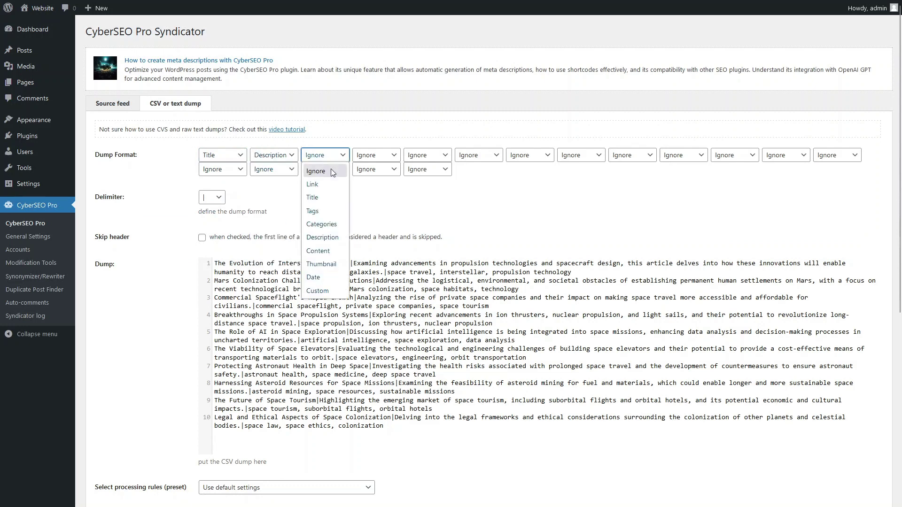
click(331, 208)
scroll(900, 314, down, 3)
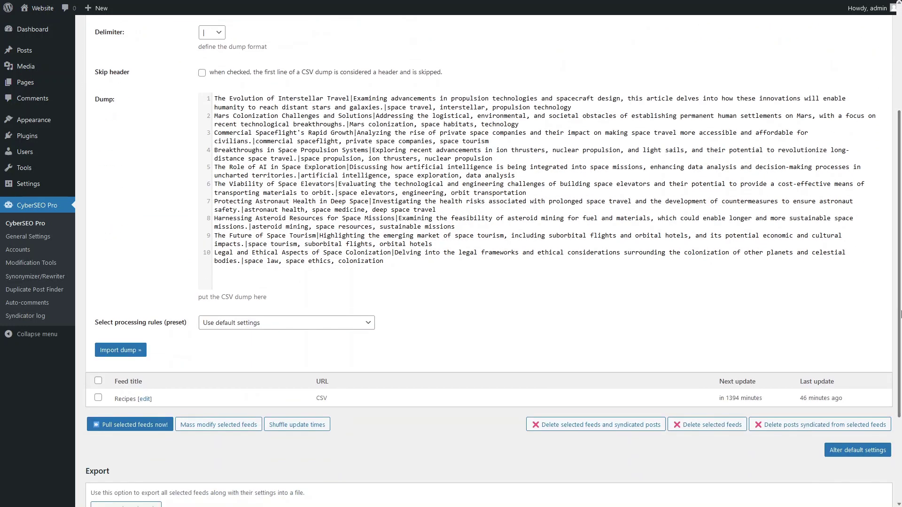
click(138, 350)
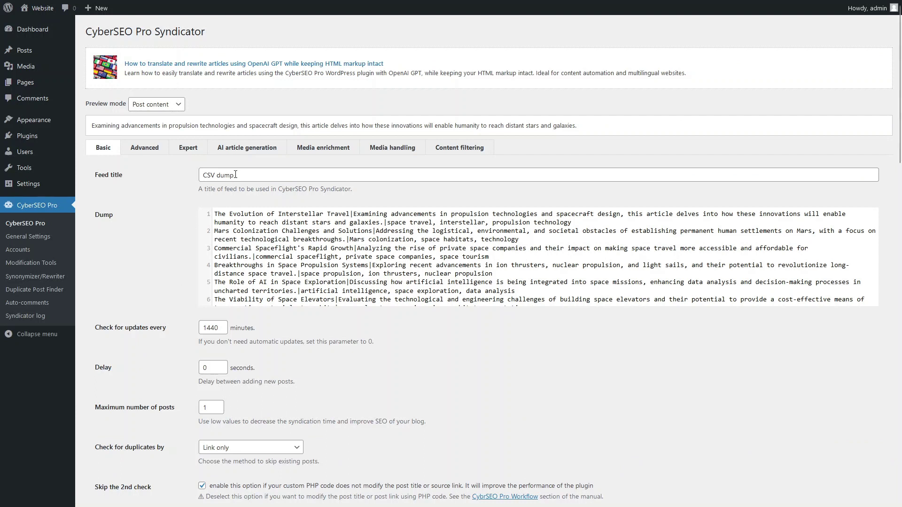
Replace the 'CSV dump' feed title with 'Space Travels' and choose Title only for duplicate checks
drag(234, 175, 221, 175)
text(Space Travels)
click(282, 447)
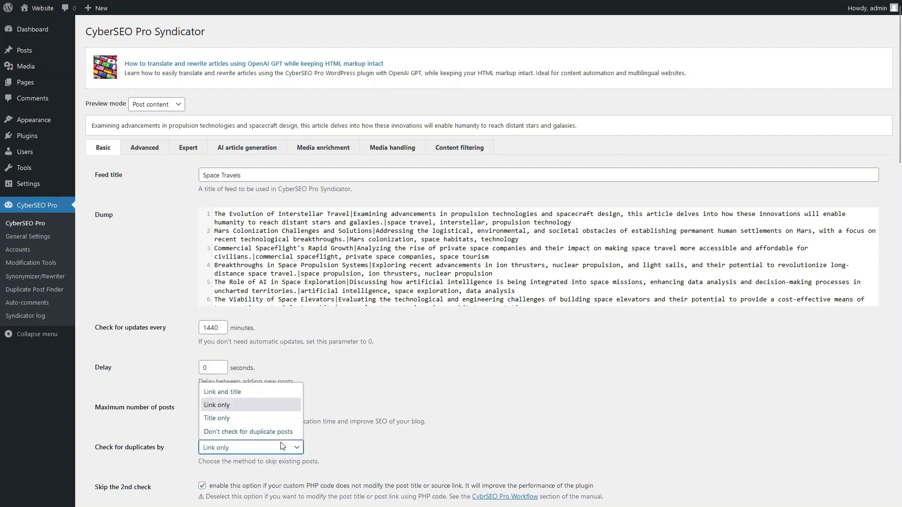
click(280, 419)
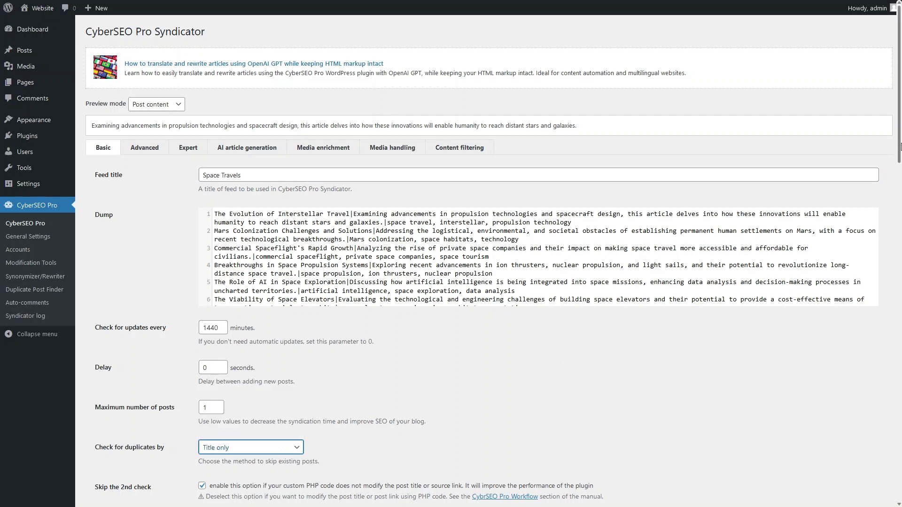
scroll(896, 247, down, 4)
scroll(897, 268, down, 4)
scroll(899, 292, down, 2)
scroll(899, 291, down, 3)
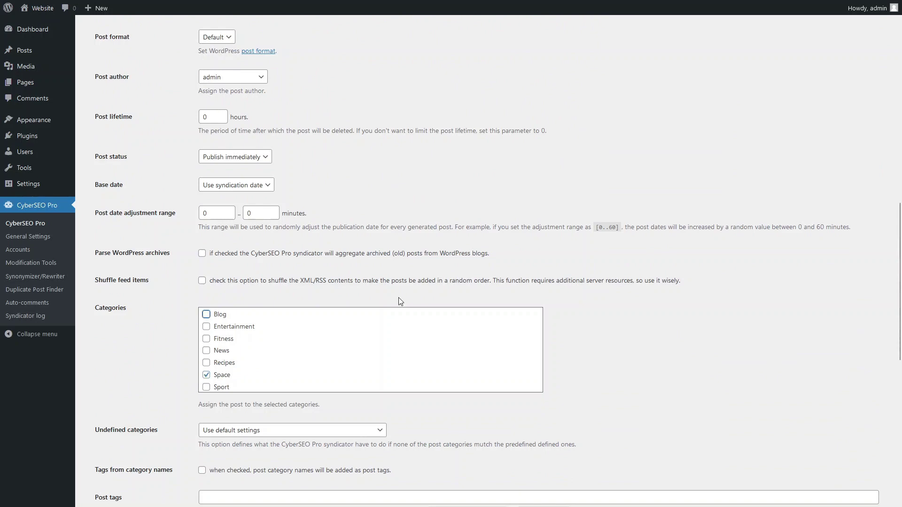
drag(899, 295, 899, 107)
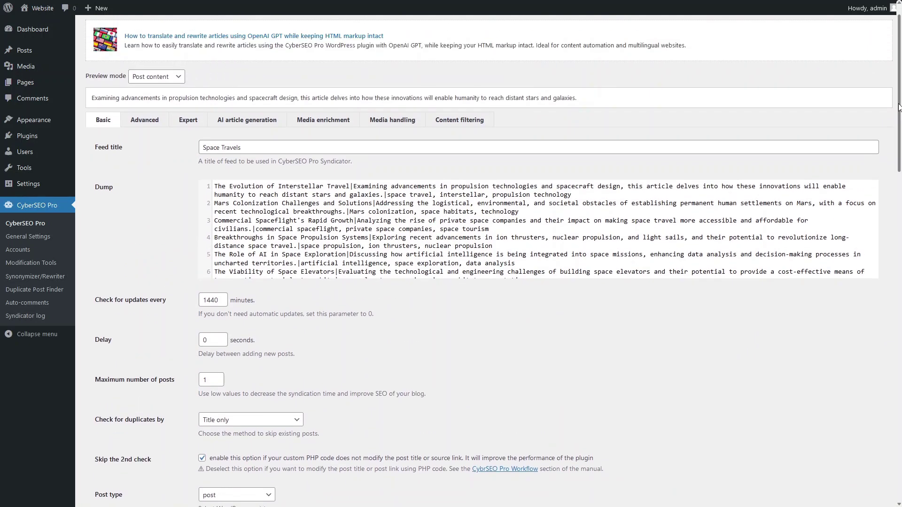
Show the Space Travels feed's Advanced tab, scrolled down to the Post content field
click(154, 126)
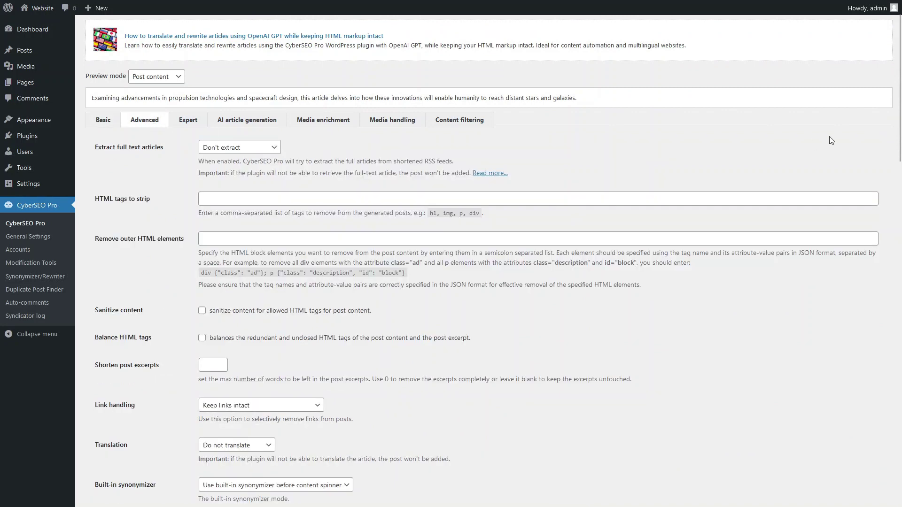
drag(898, 99, 894, 242)
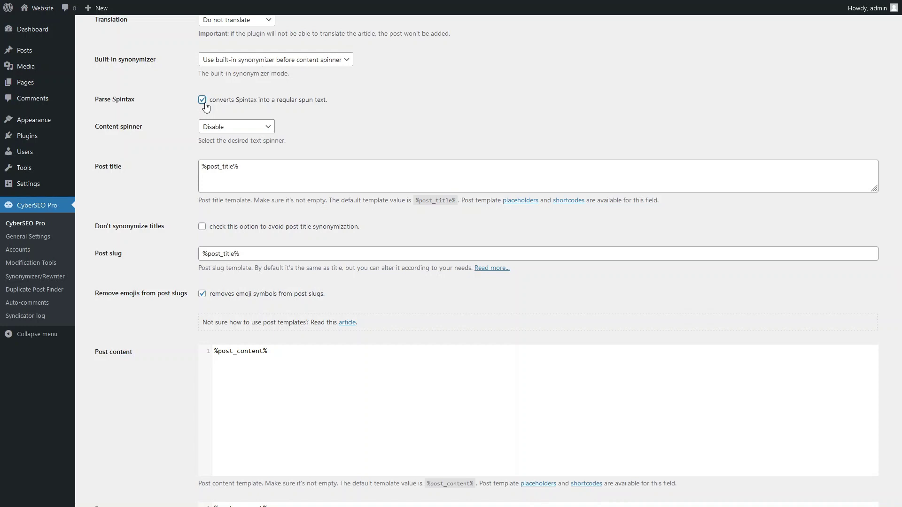
scroll(871, 329, down, 5)
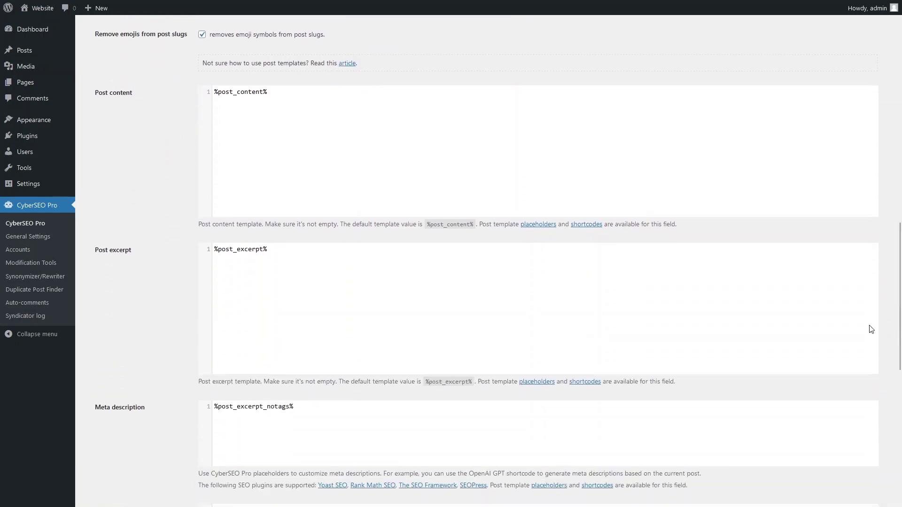
Replace %post_content% with a [dalle] image shortcode and a [gpt_article] shortcode on line 3
drag(283, 91, 139, 93)
key(Delete)
text([dalle model="dall-e-3" prompt="{astronauts exploring an alien landscape|futuristic spacecraft orbiting a distant planet|interstellar space station}" size="1792x1024"])
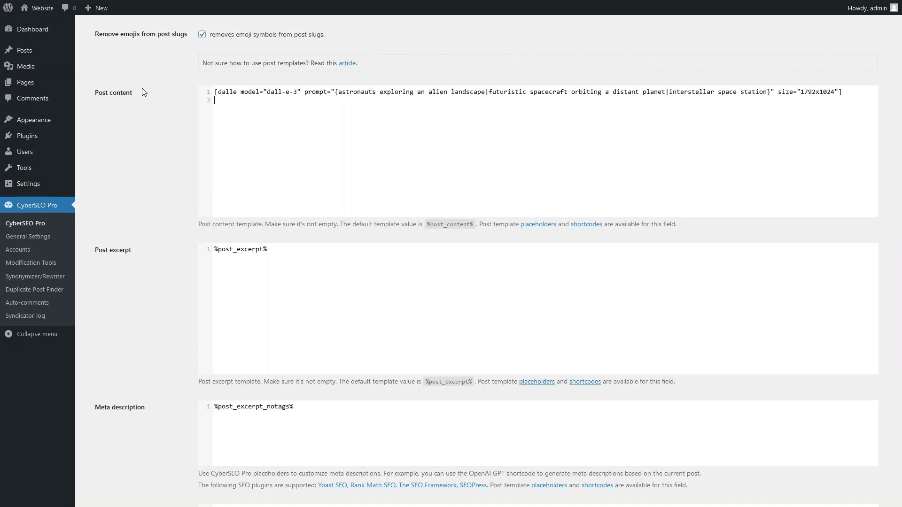
key(Return)
text([gpt_article topic="%post_title%" sections="5" directives="Format the text for embedding in a WordPress post, using only <p>, <ul>, <li> tags. Exclude any other HTML tags. Write in a simple and entertaining style. Keep readers involved. A complete article plan: '%post_excerpt%'"])
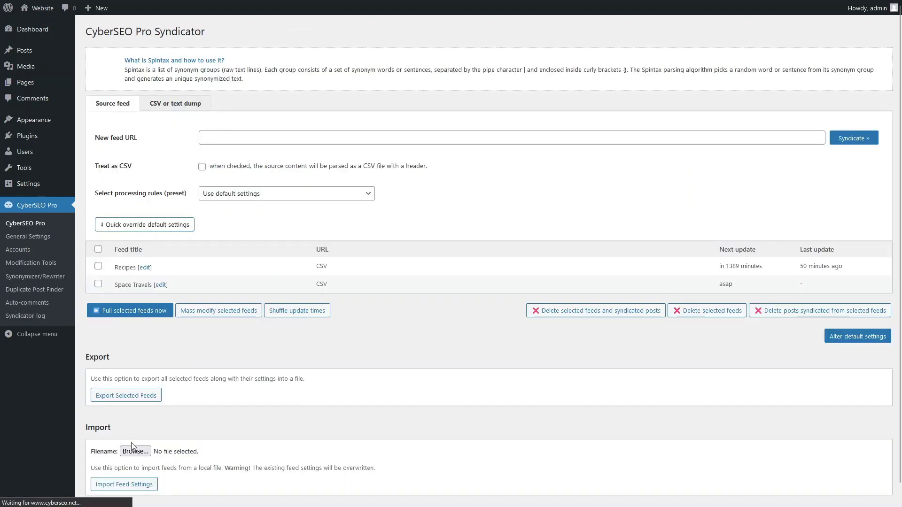
Pull the Space Travels feed and open the new 'The Evolution of Interstellar Travel' post
click(98, 284)
click(117, 312)
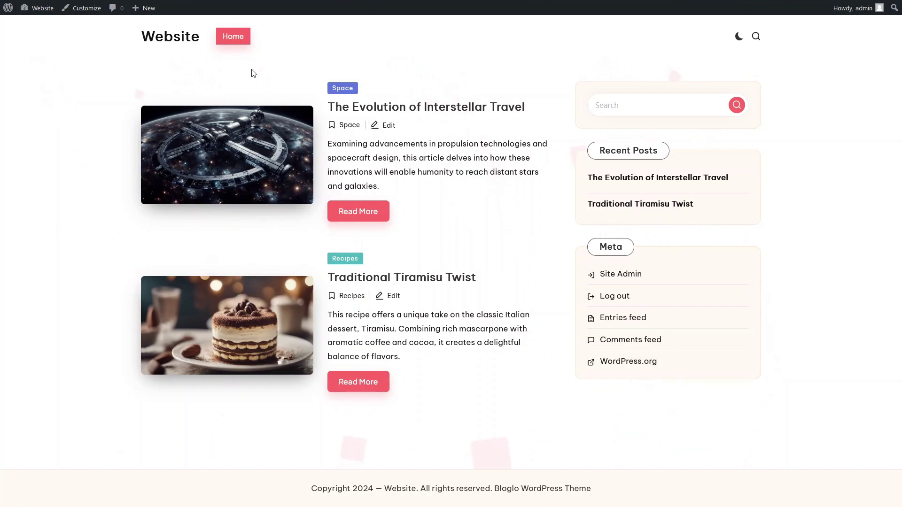
click(353, 109)
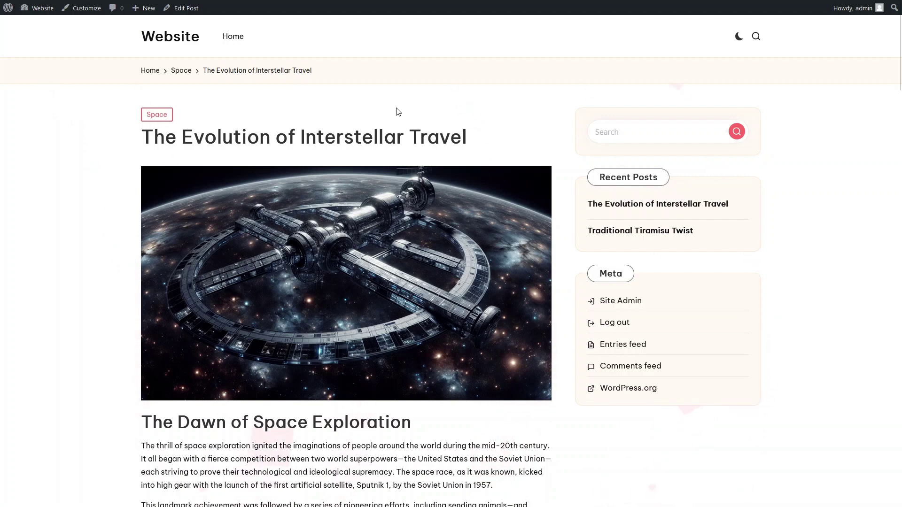
Scroll through the Interstellar Travel article's sections down to its tags
scroll(899, 110, down, 3)
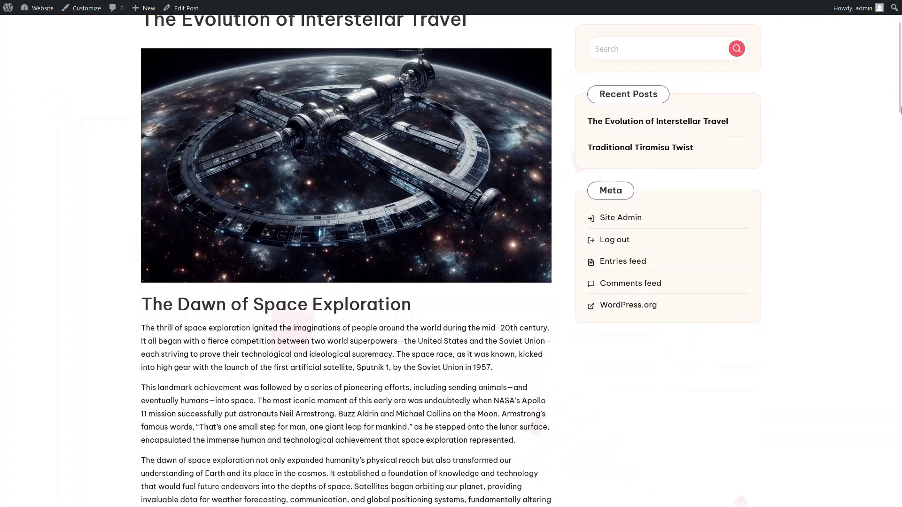
drag(900, 109, 899, 141)
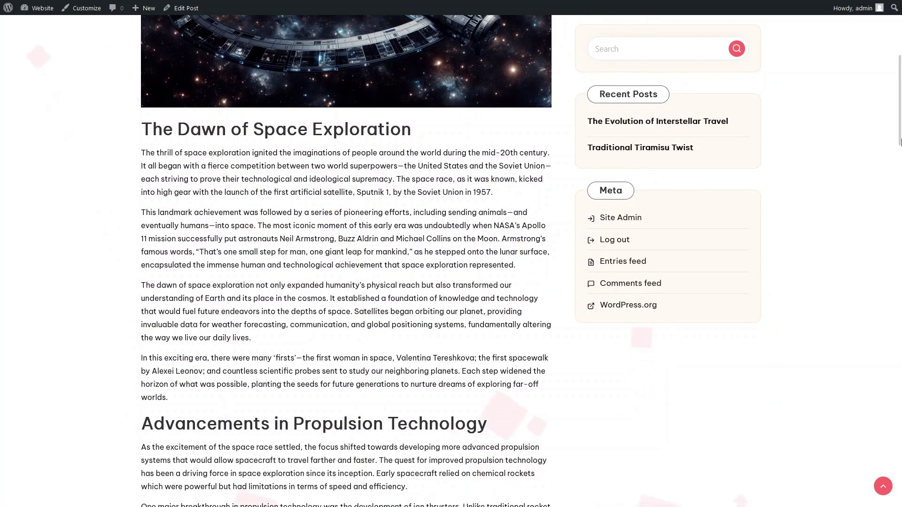
drag(900, 141, 900, 209)
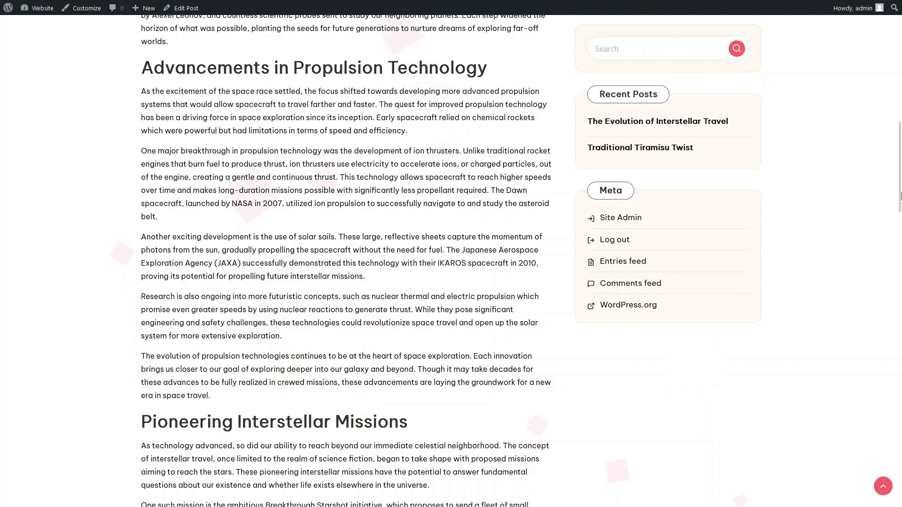
drag(901, 196, 901, 261)
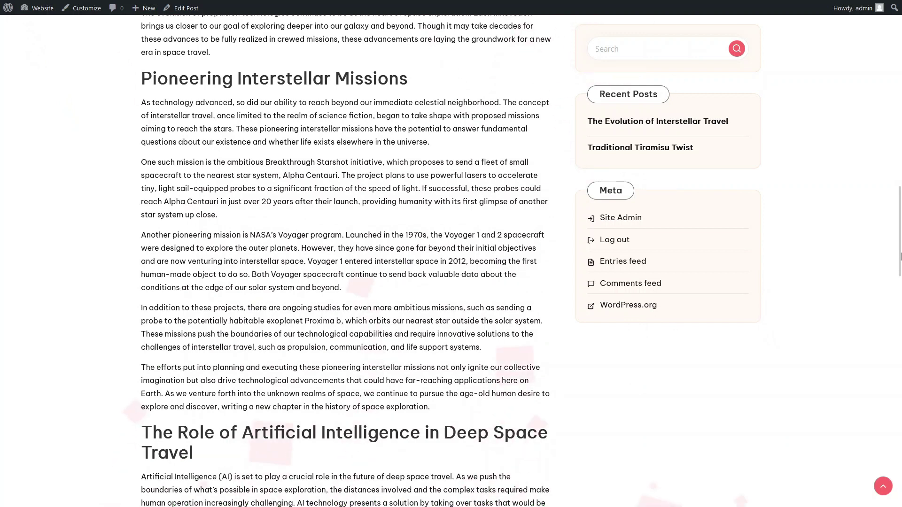
drag(901, 257, 901, 333)
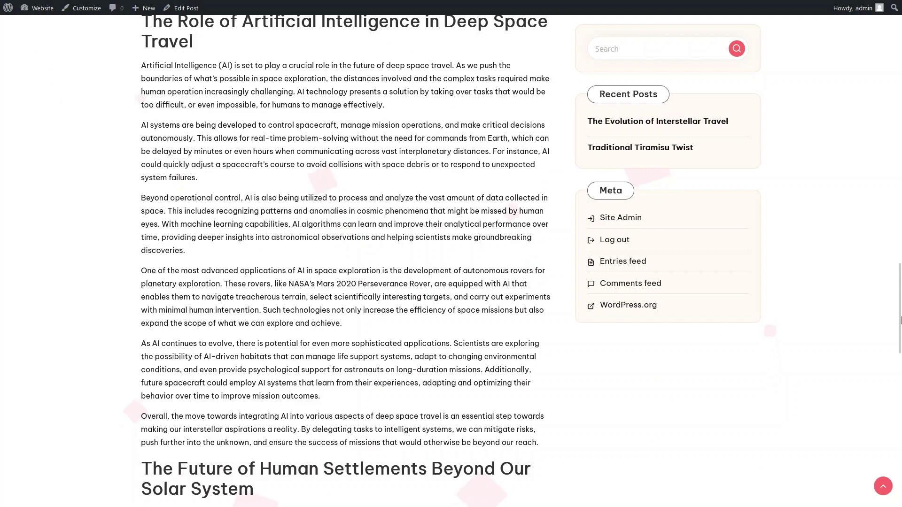
drag(901, 319, 900, 402)
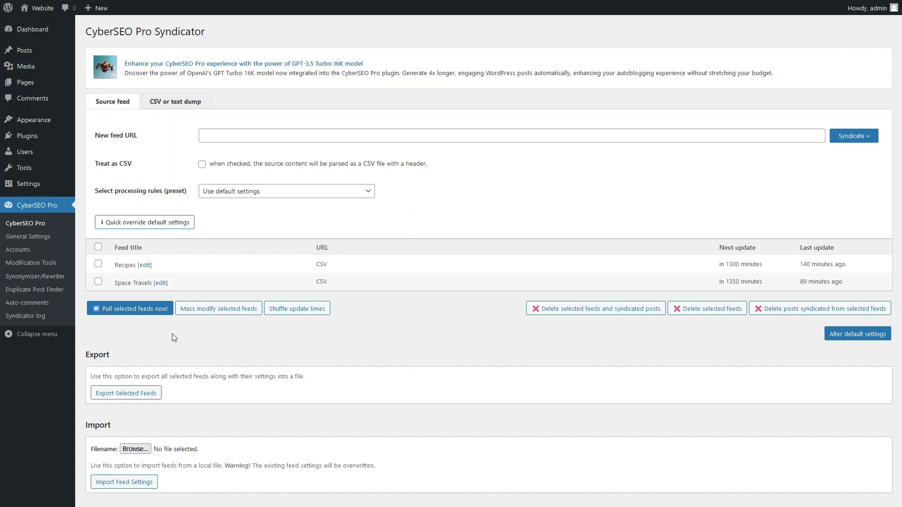
Add language="Spanish" to the gpt_article shortcode in the Recipes feed's advanced Post content
click(146, 266)
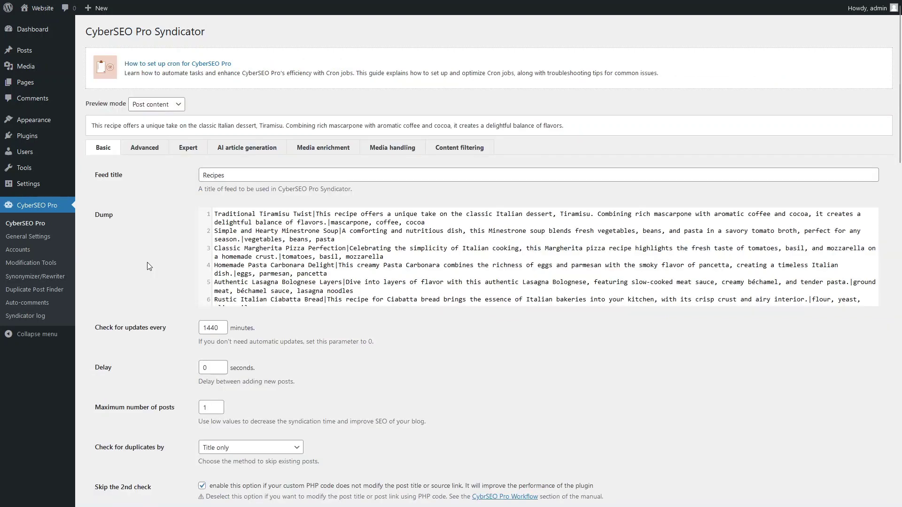
click(146, 151)
drag(901, 134, 901, 313)
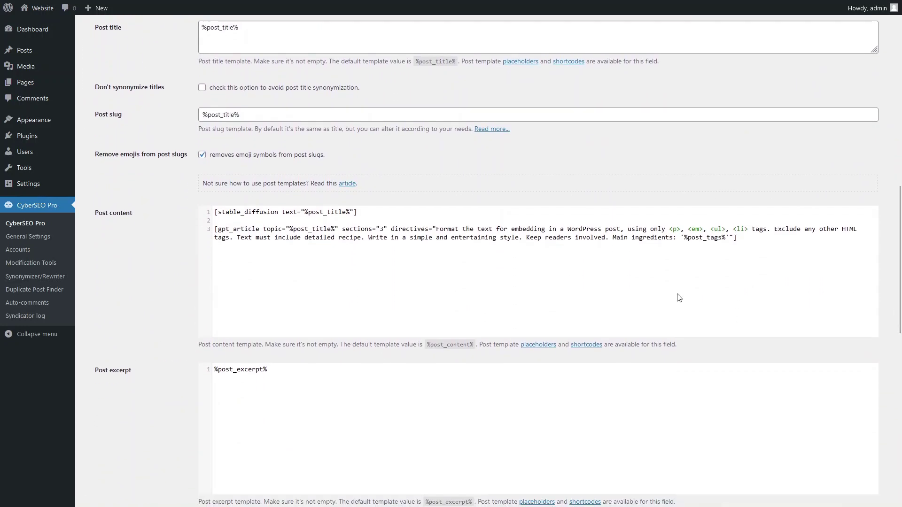
click(262, 230)
text(language="Spanish")
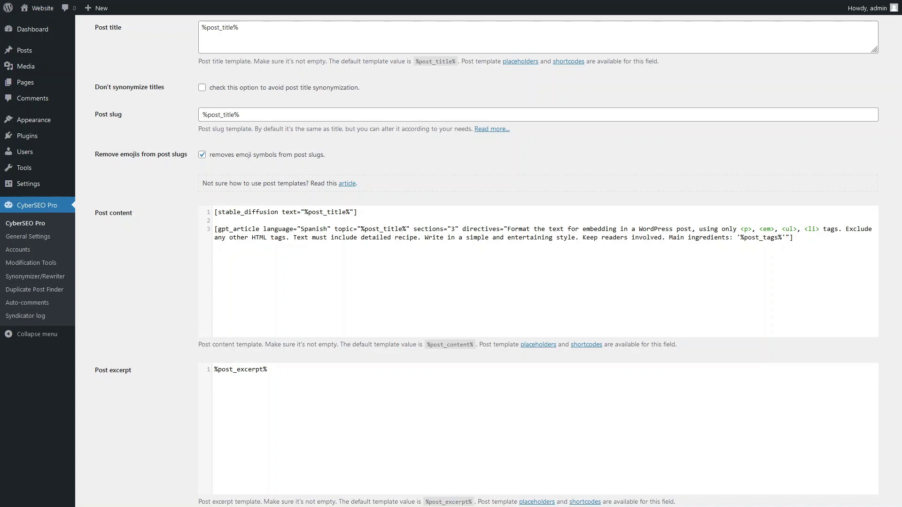
drag(901, 240, 900, 424)
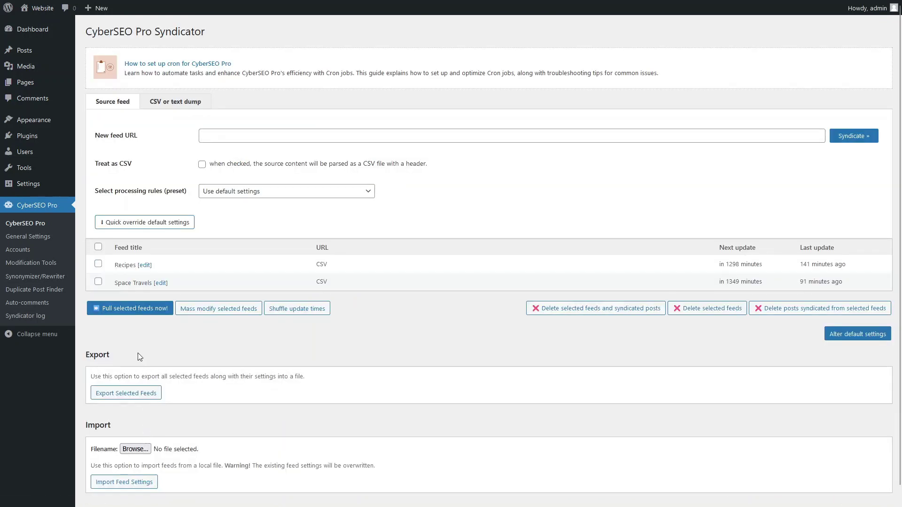
Pull the Recipes feed and read the new Spanish Minestrone Soup post down to its tags
click(117, 310)
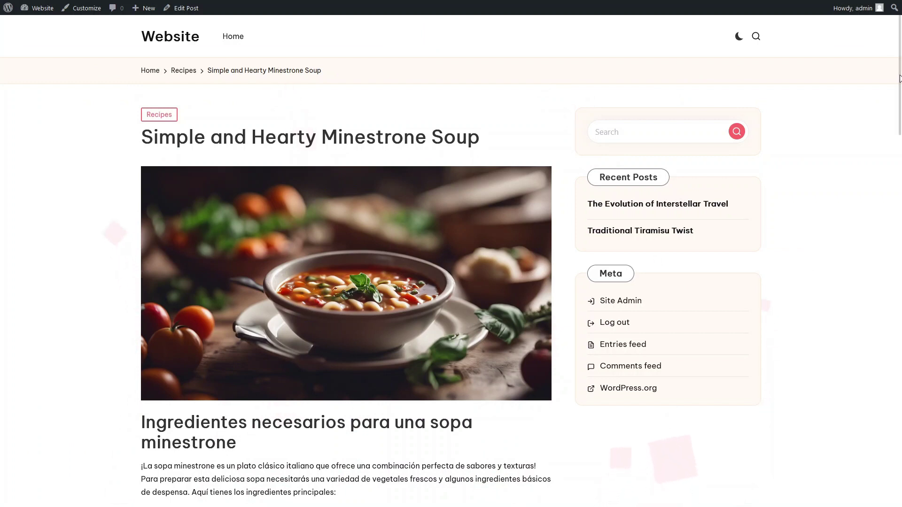
scroll(898, 85, down, 3)
drag(900, 91, 900, 174)
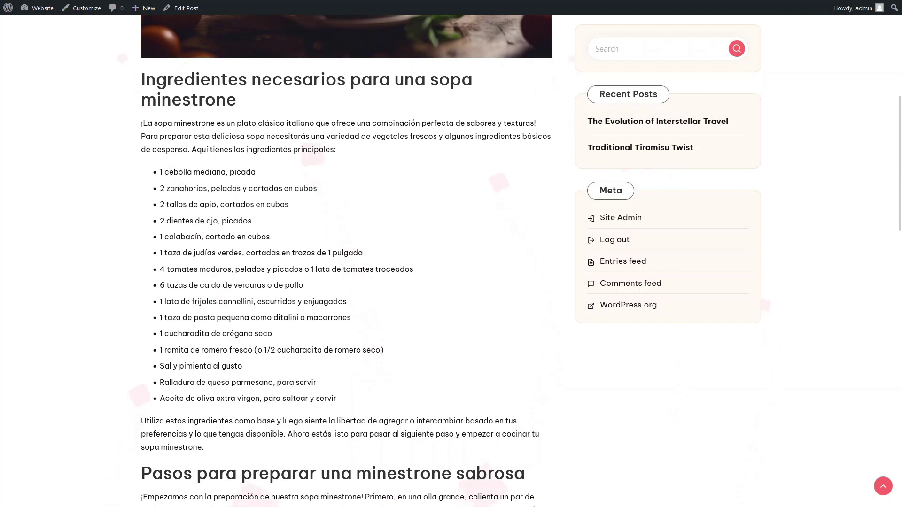
drag(901, 174, 900, 254)
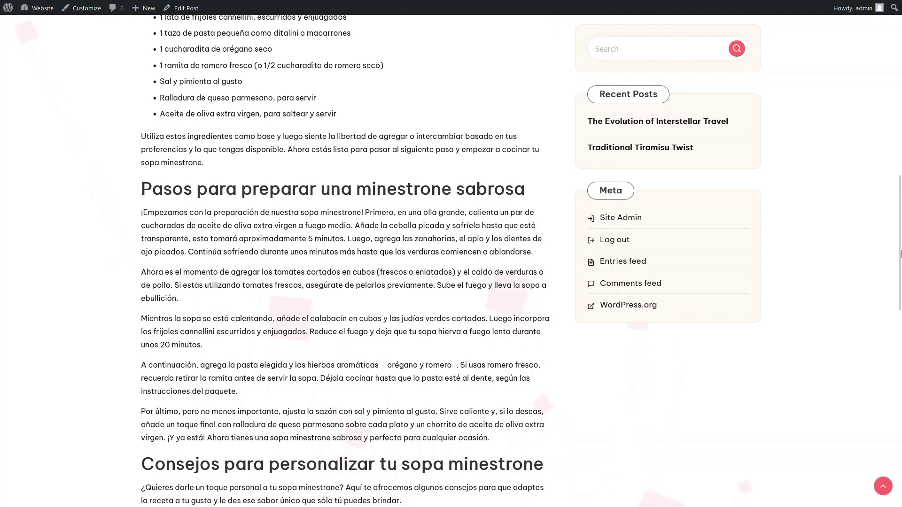
drag(901, 254, 901, 342)
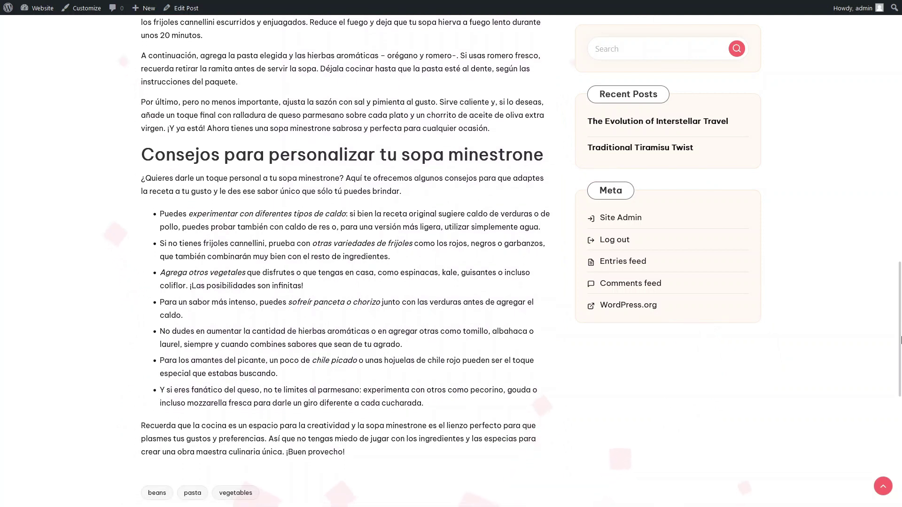